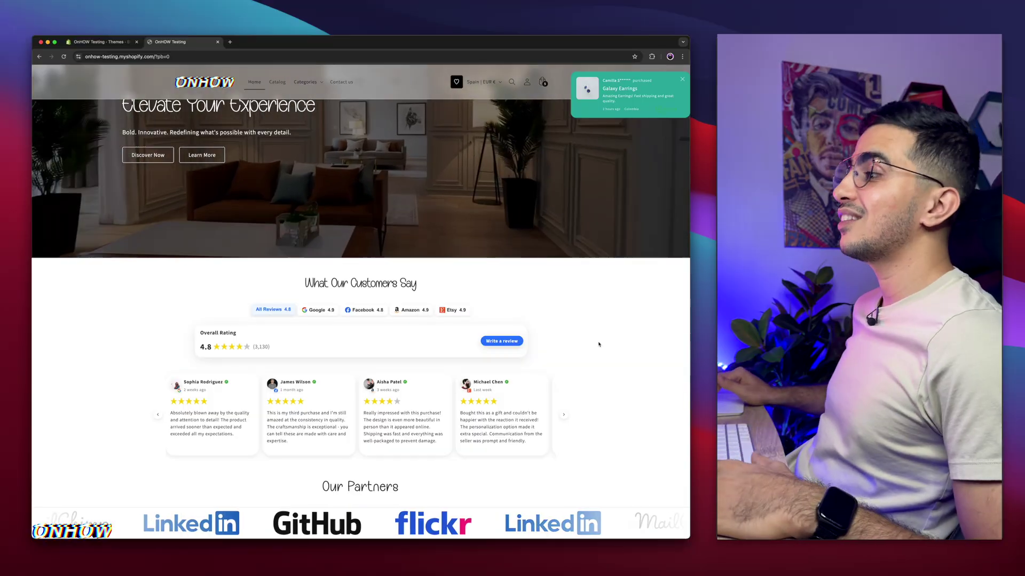
Browse the storefront homepage and dismiss the 'Don't forget' cart reminder popup
scroll(598, 344, down, 5)
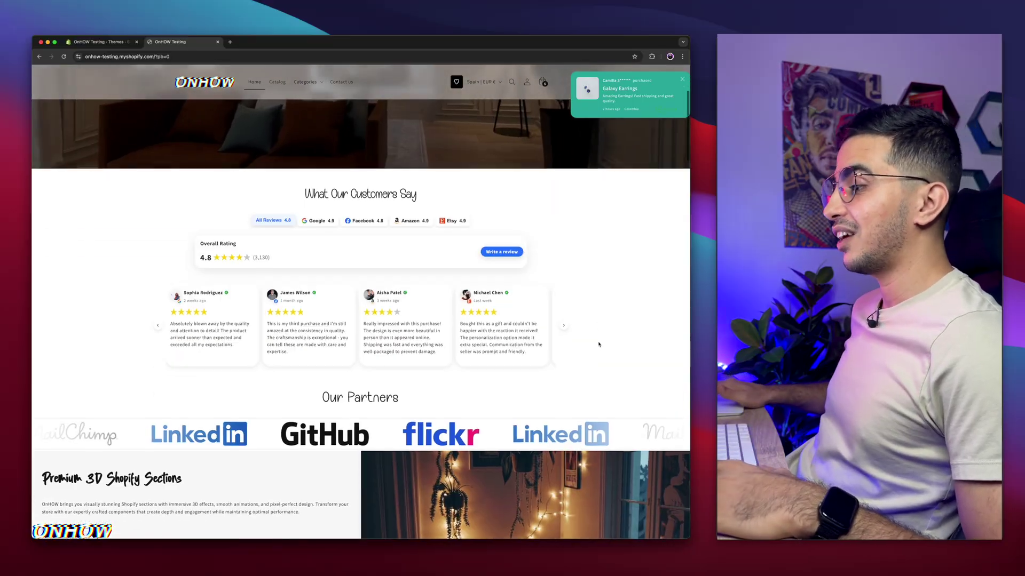
scroll(599, 345, up, 5)
scroll(598, 345, down, 1)
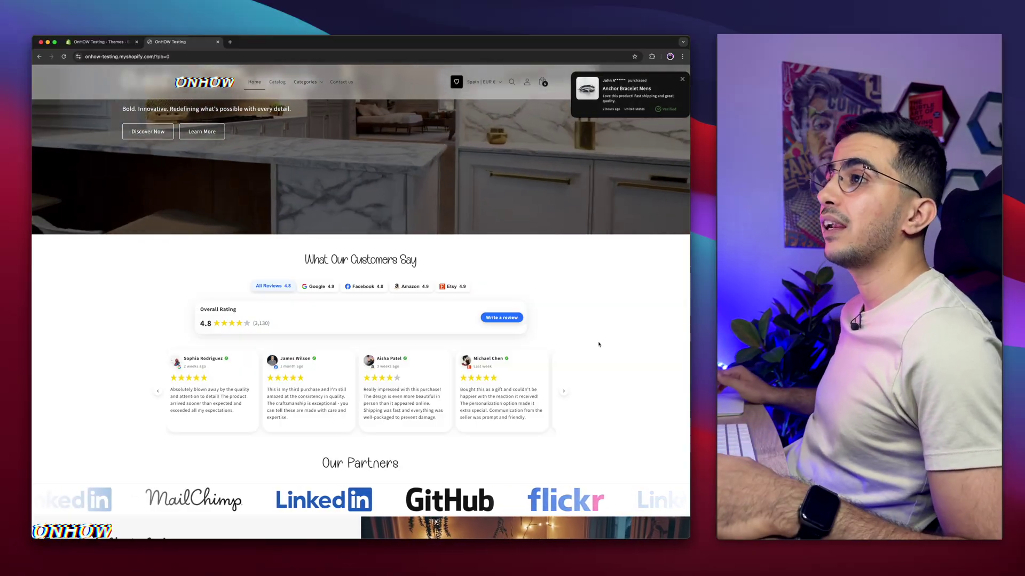
scroll(599, 345, down, 5)
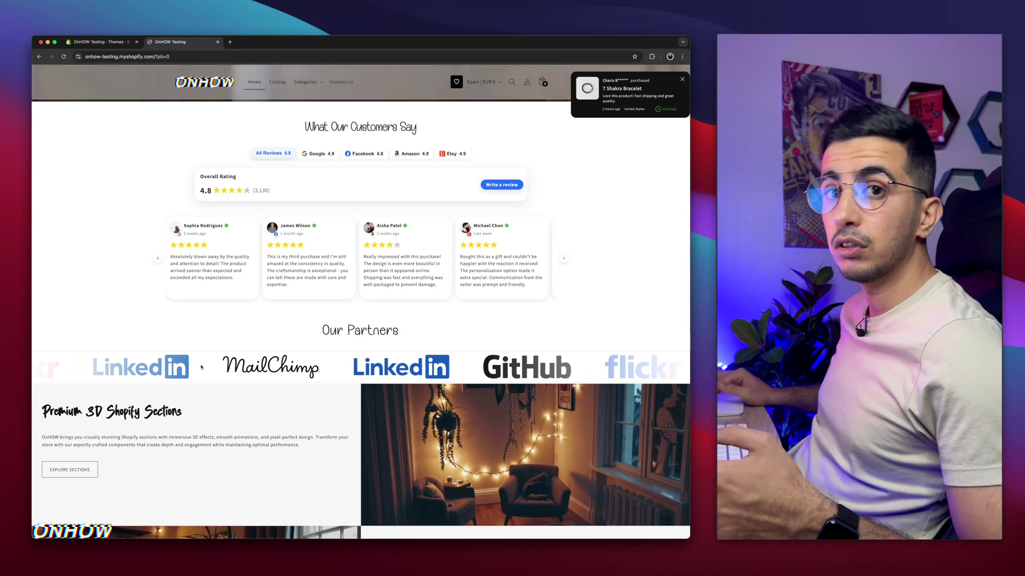
scroll(361, 299, up, 3)
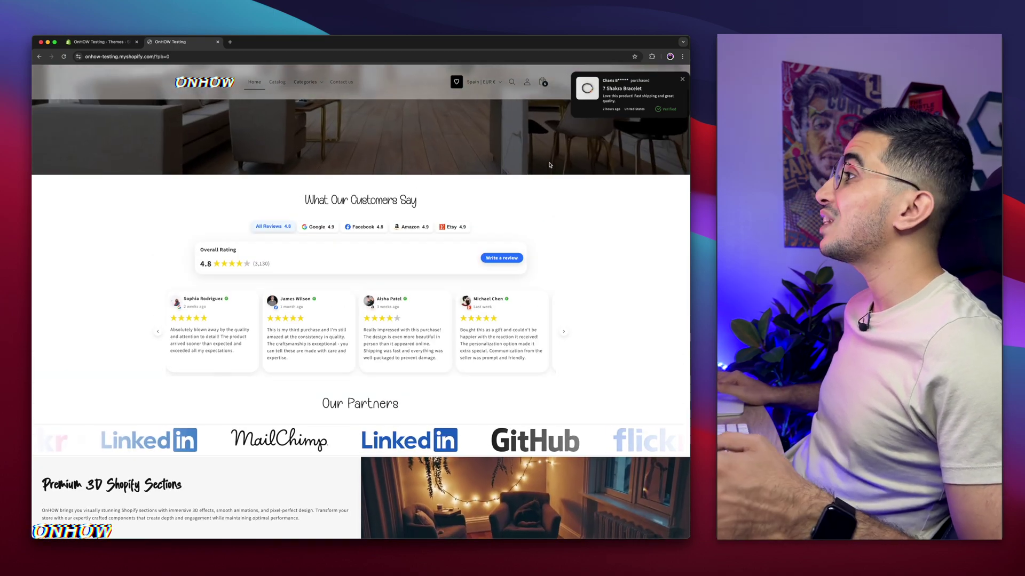
scroll(643, 140, up, 3)
scroll(643, 140, right, 2)
scroll(620, 192, up, 2)
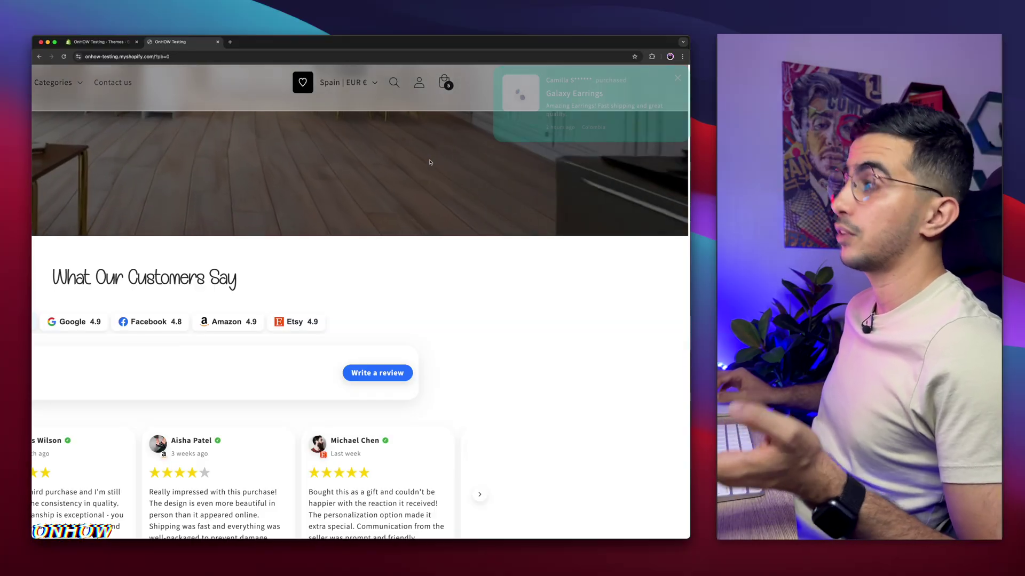
key(ctrl+0)
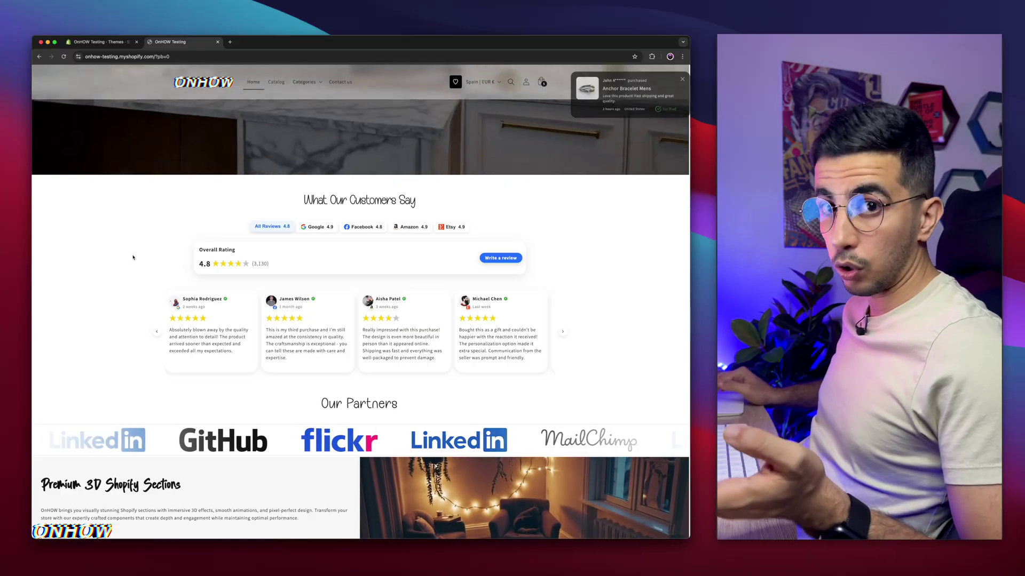
mouse_move(190, 42)
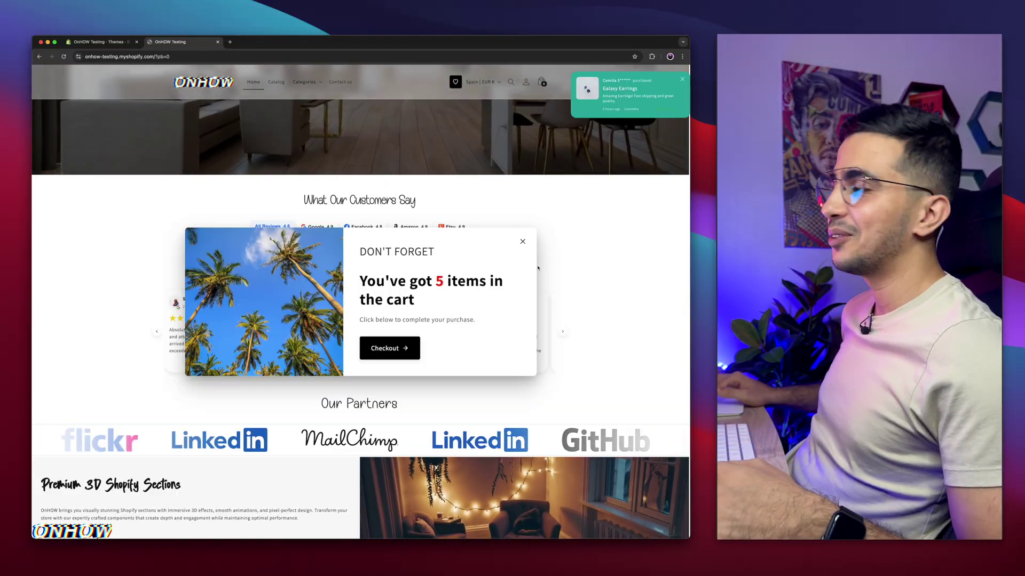
click(522, 241)
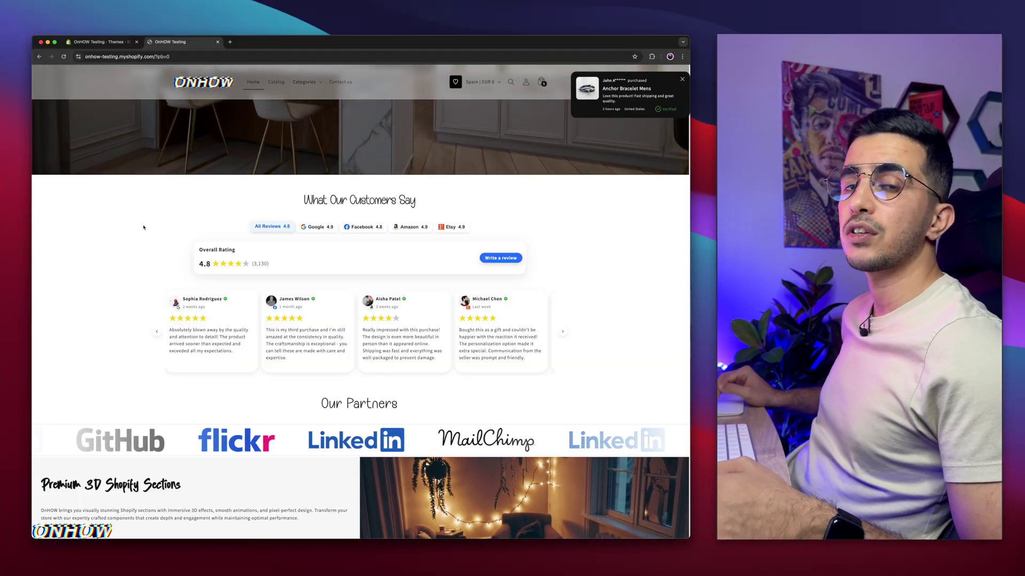
Close the storefront tab and preview the Horizon theme from its actions menu
click(217, 42)
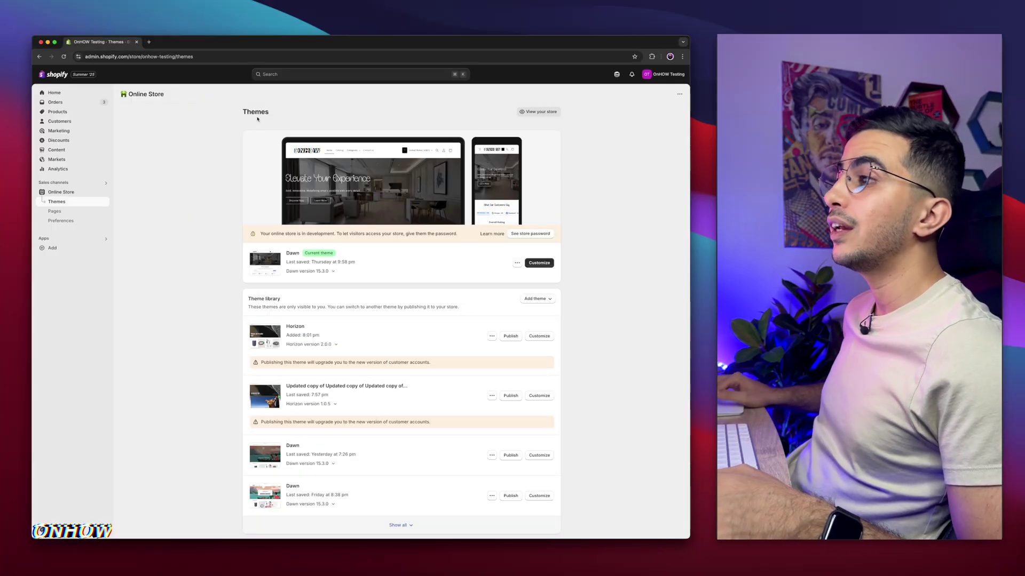
click(491, 335)
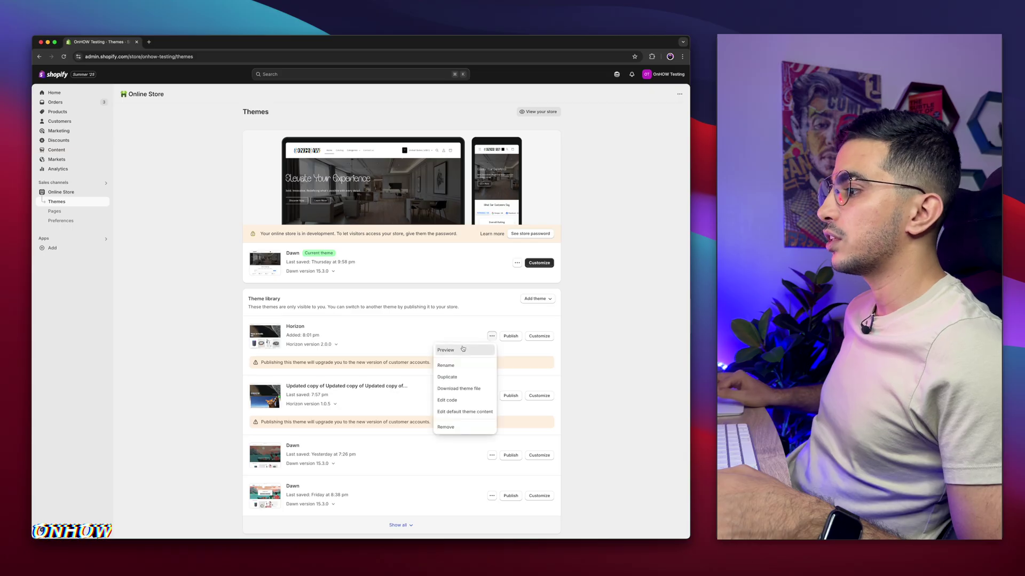
click(462, 349)
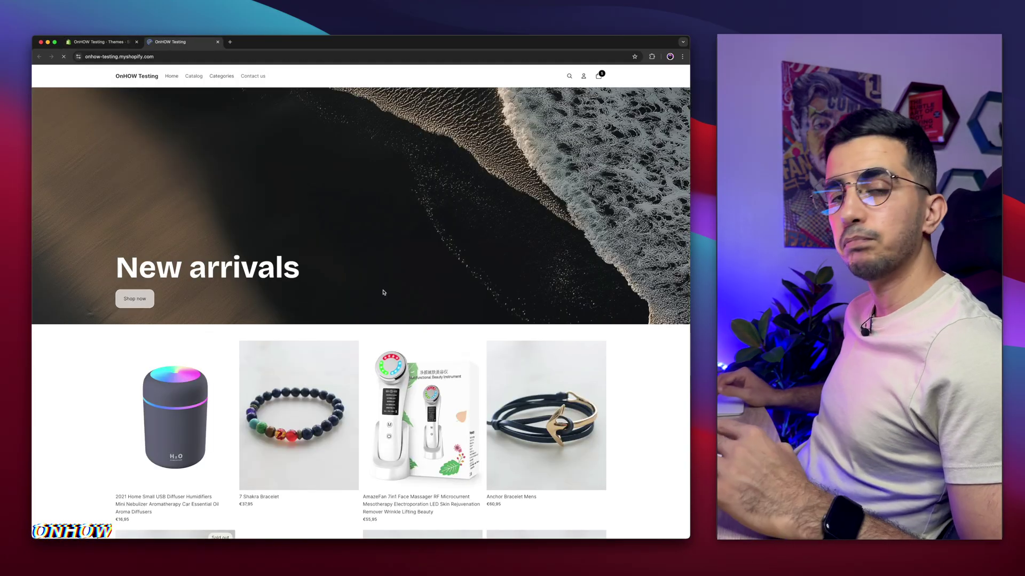
Find and select the 'Powered by Shopify' credit in Horizon's footer, then return to Themes
scroll(383, 293, down, 5)
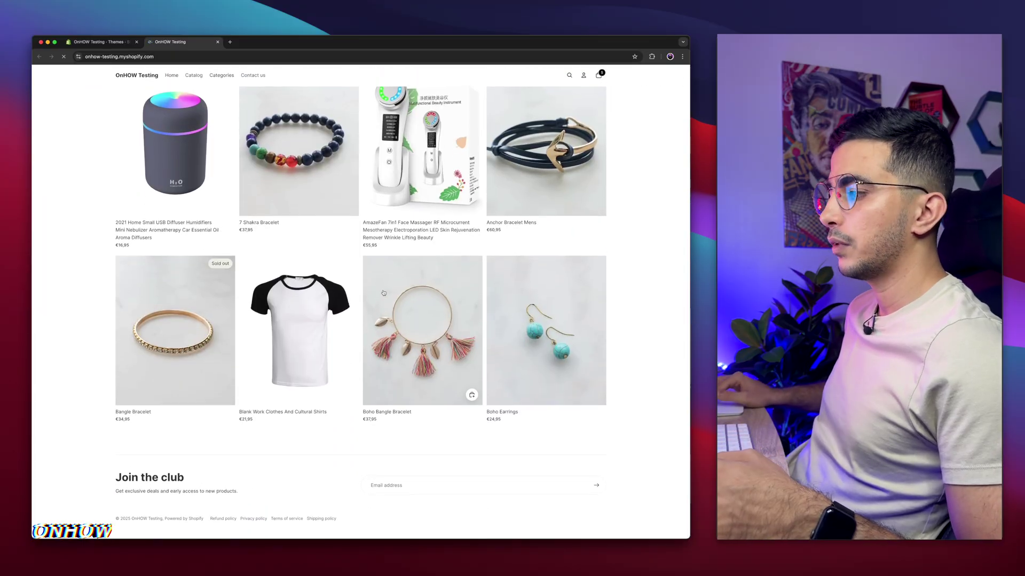
scroll(138, 498, up, 5)
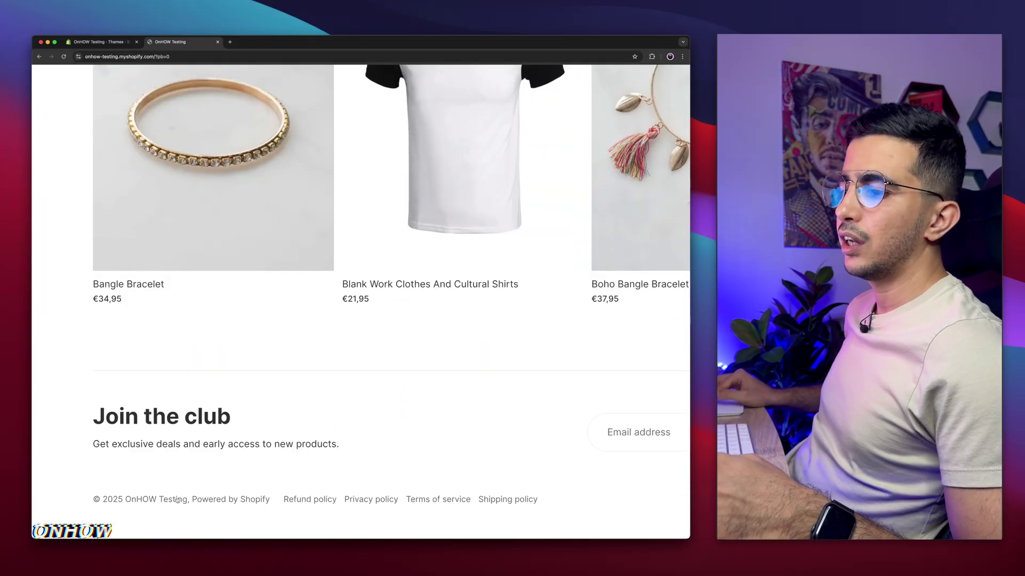
drag(192, 500, 272, 500)
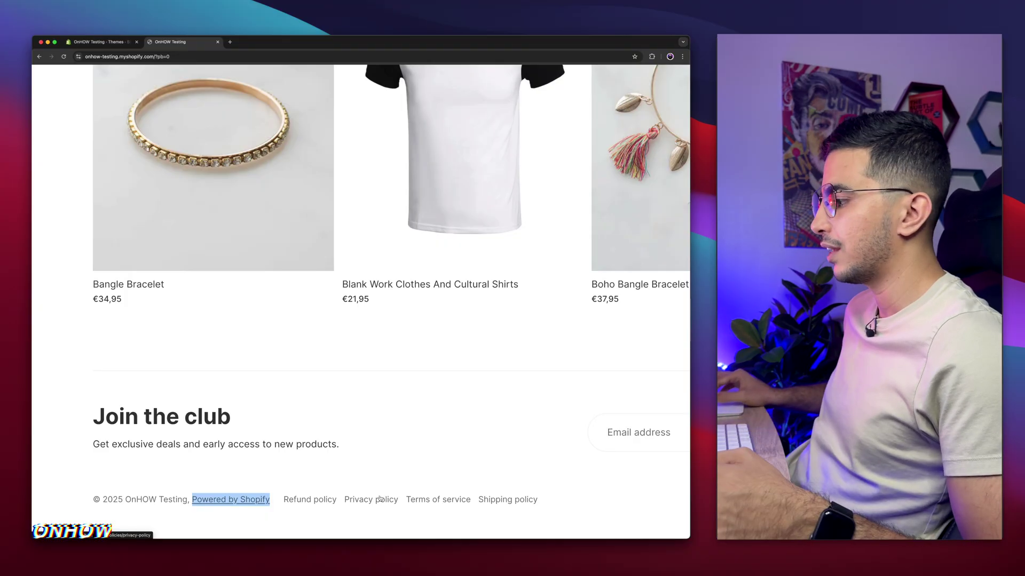
key(super+0)
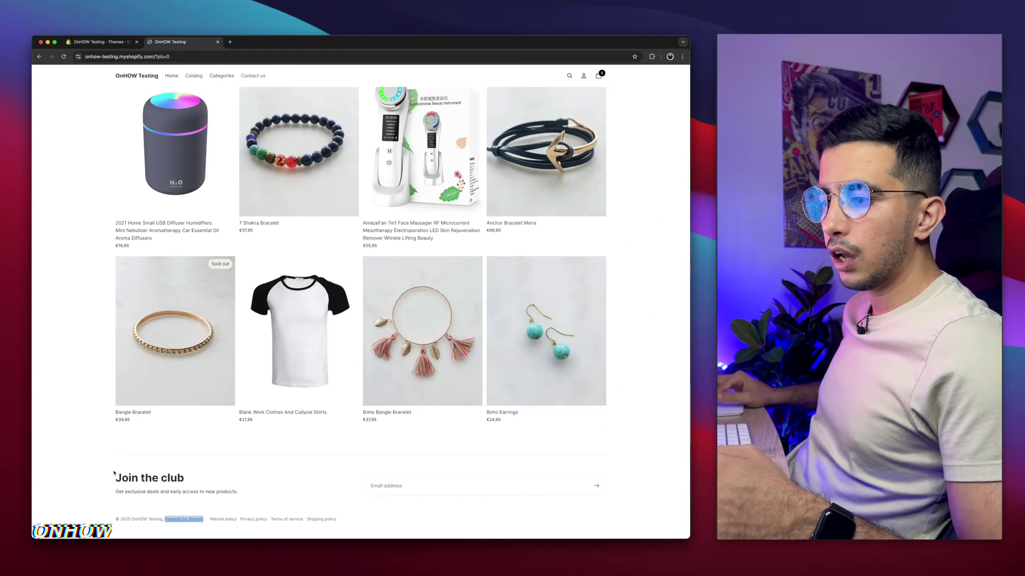
drag(114, 475, 264, 486)
click(405, 486)
click(310, 487)
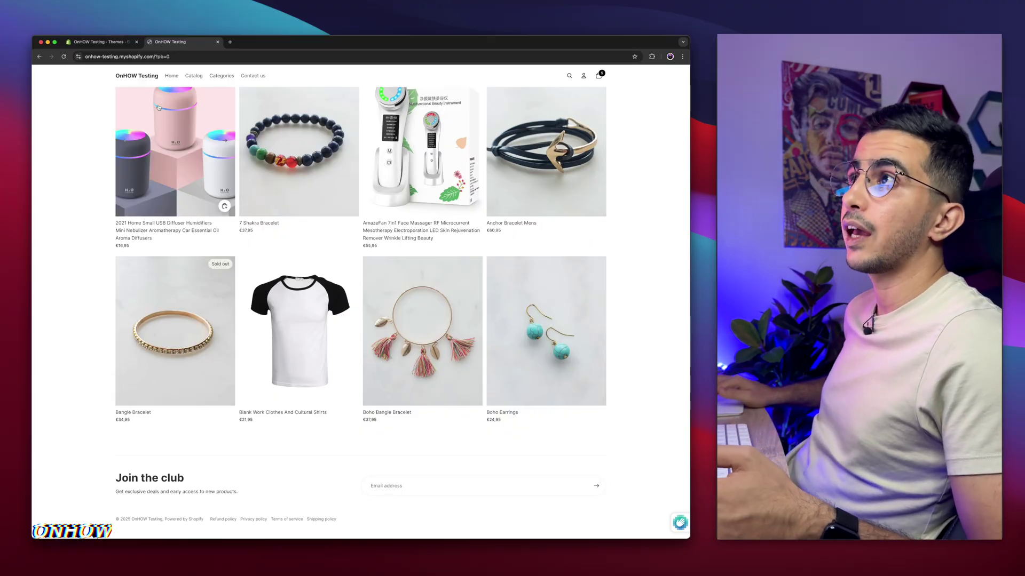
click(98, 42)
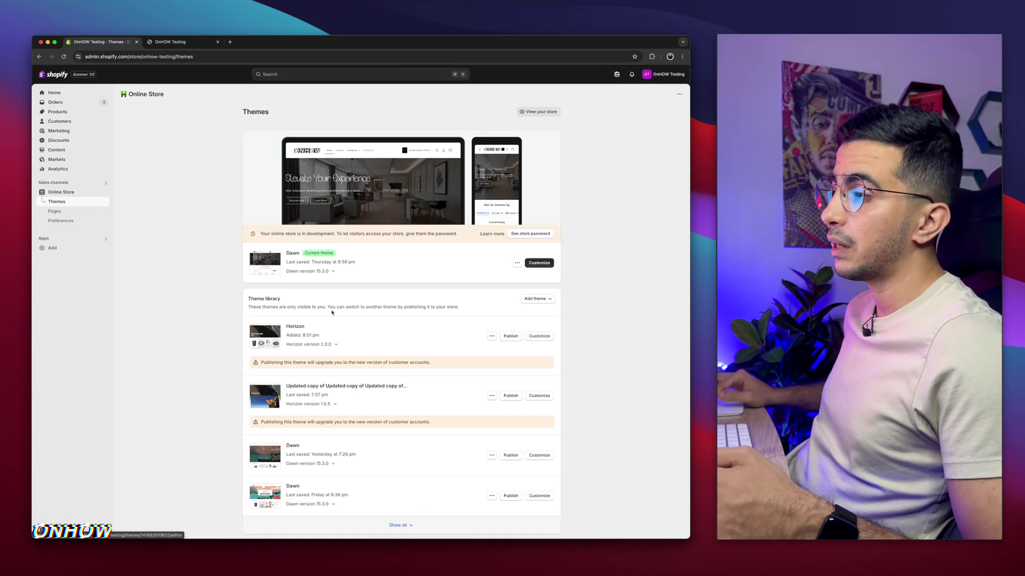
Customize the Horizon theme and expand its Footer section to show Divider, Email signup and Footer utilities
double_click(295, 326)
click(552, 336)
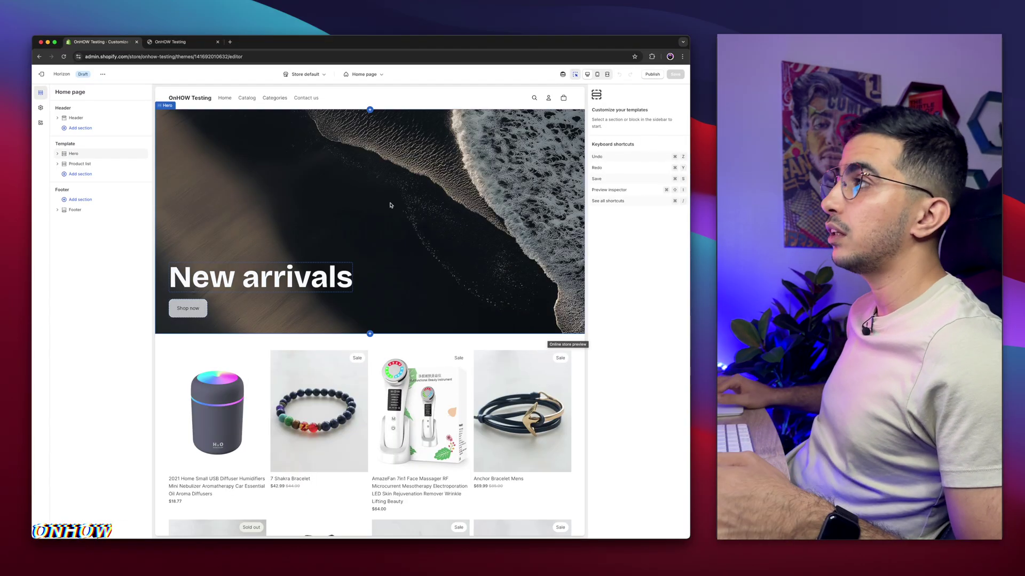
scroll(389, 205, down, 5)
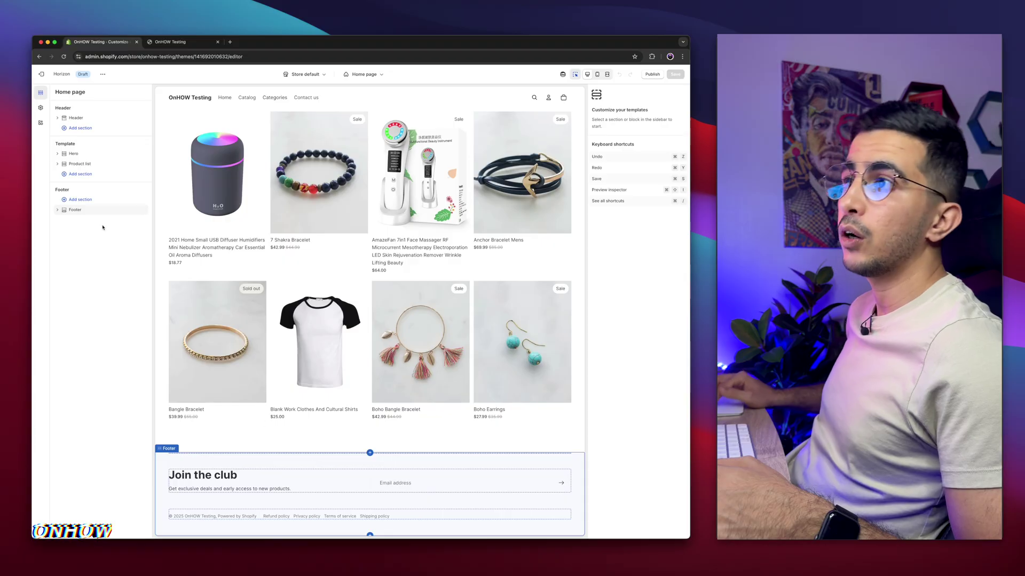
scroll(70, 189, up, 5)
scroll(69, 189, left, 2)
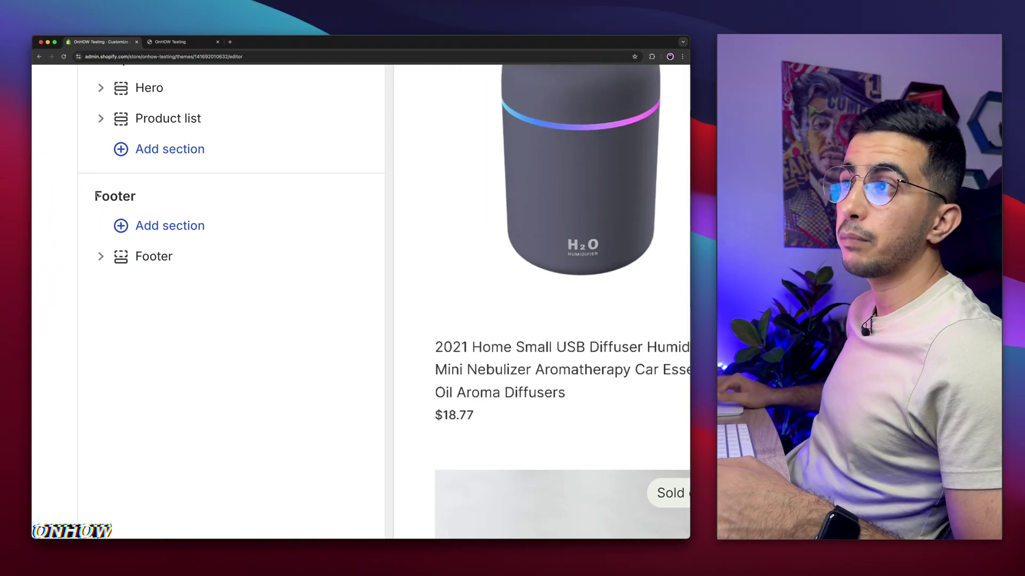
double_click(123, 194)
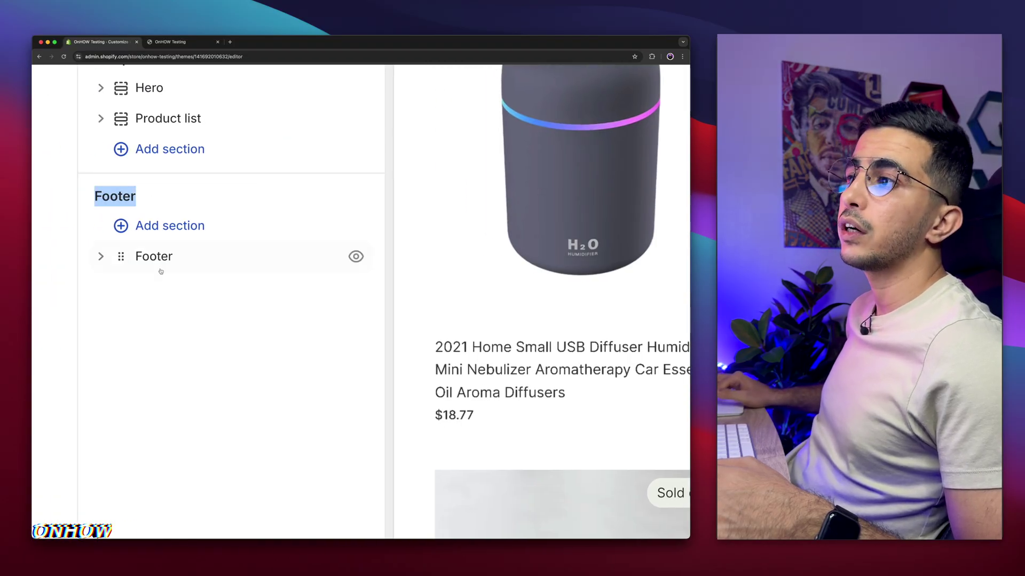
click(154, 257)
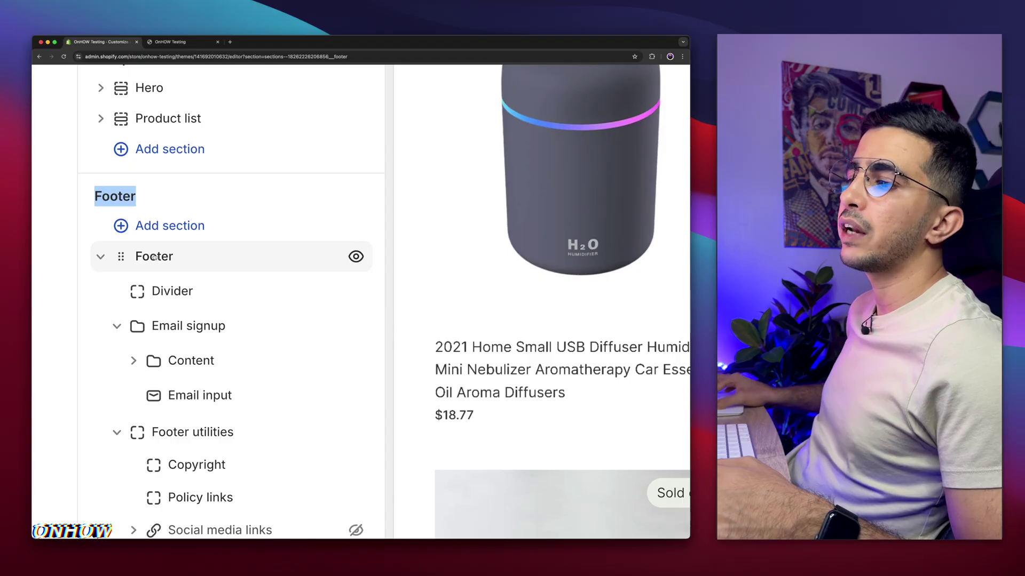
Expand Email signup's Content block to show its 'Join the club' heading and text
scroll(154, 257, down, 5)
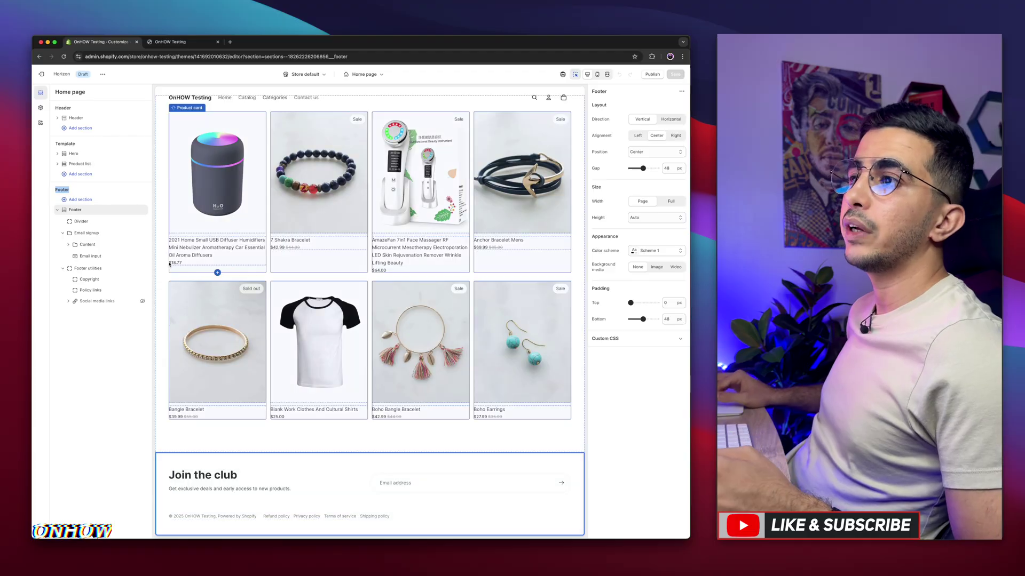
scroll(55, 245, up, 5)
scroll(55, 245, up, 2)
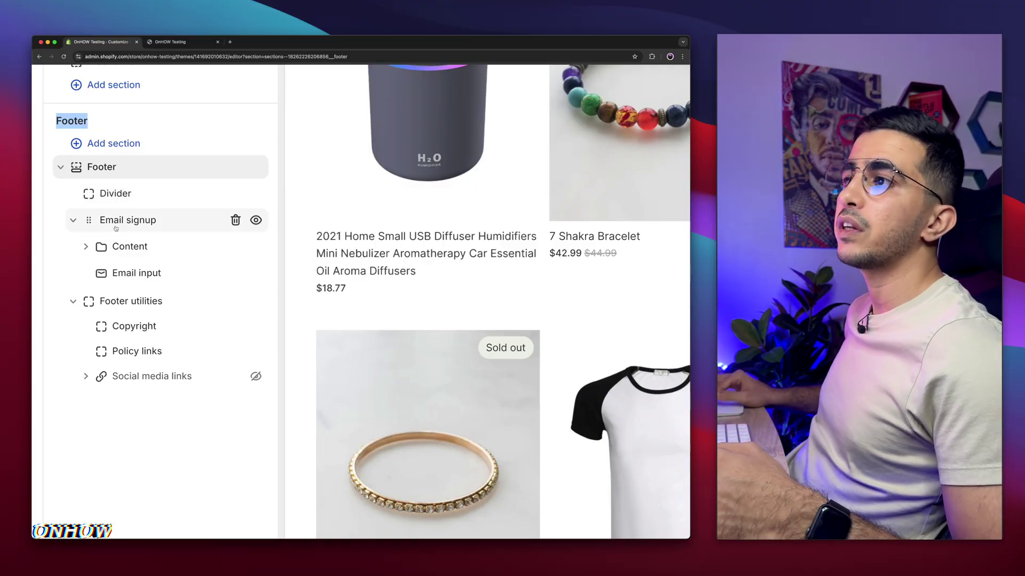
click(132, 245)
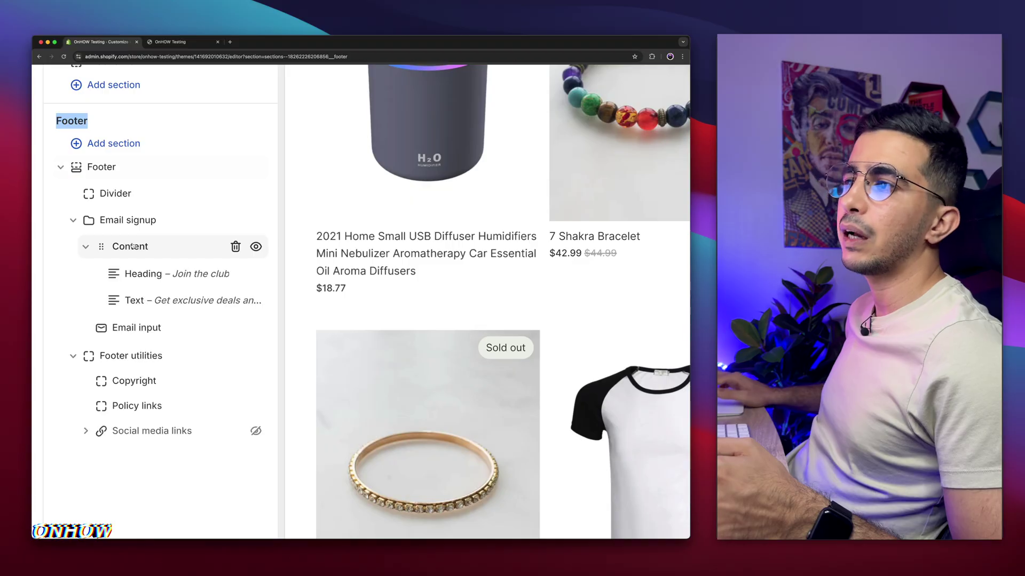